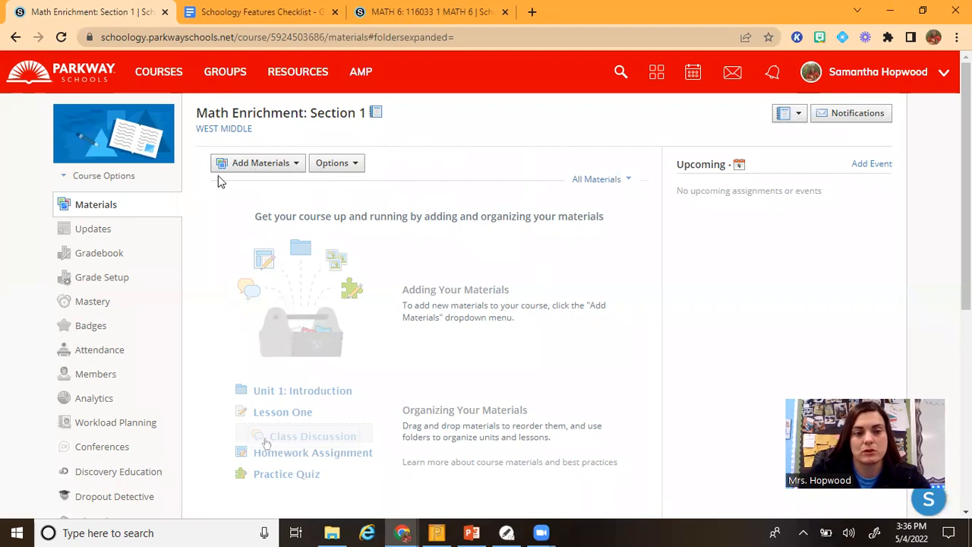
Start a new course materials folder titled "Integers (positive and negative whole numbers)" and give it the yellow folder color
left_click(294, 167)
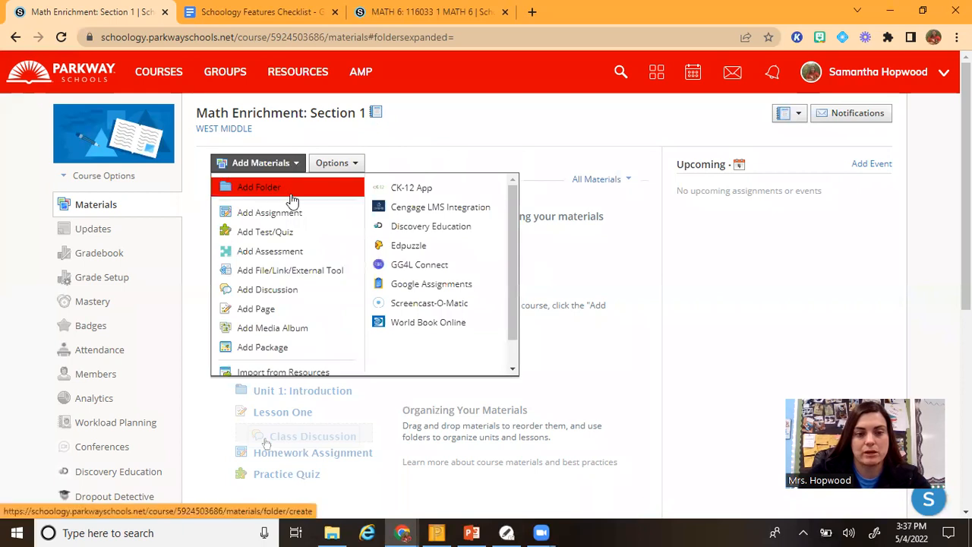
left_click(294, 196)
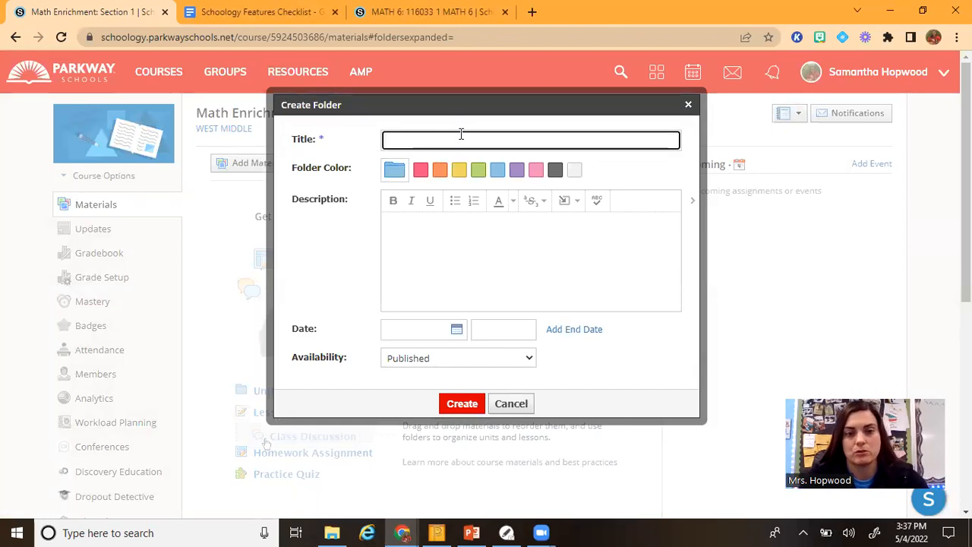
type("In")
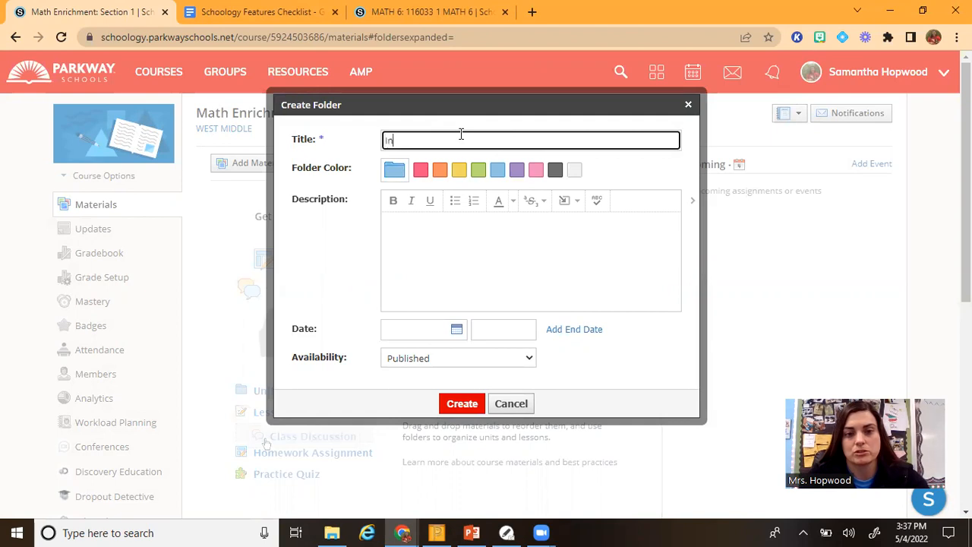
type("gegers")
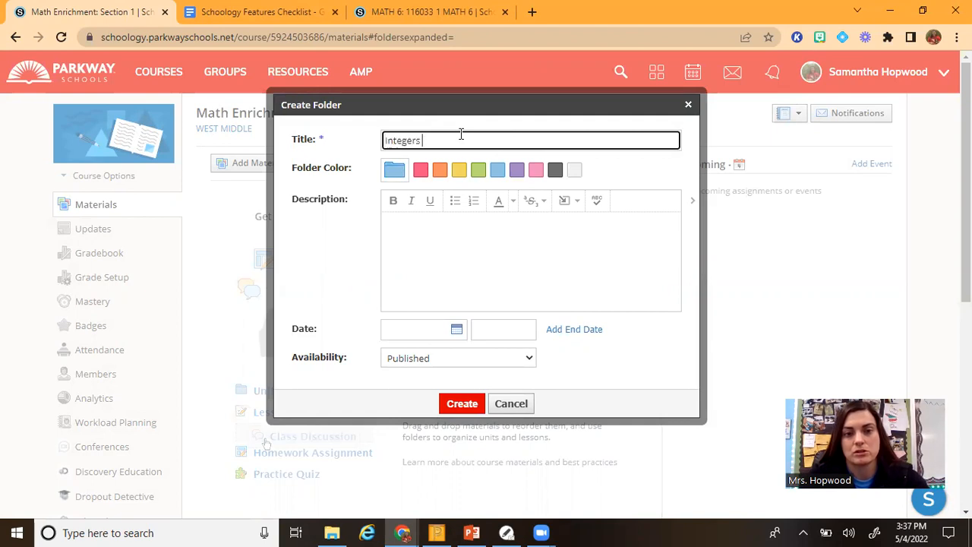
type(" (positive and negative whole numbers")
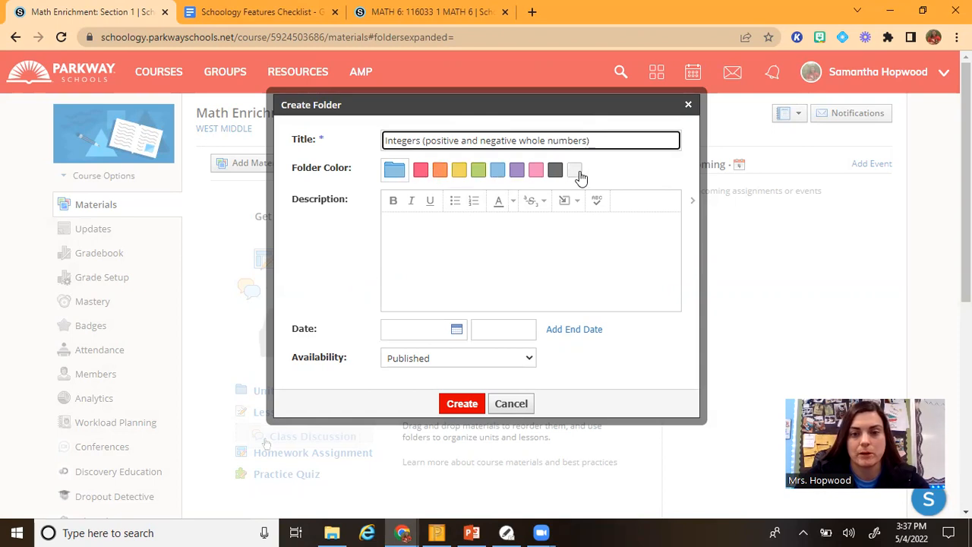
left_click(461, 176)
Enter the folder description "I can add, subtract, multiply, and divide positive and negative numbers."
left_click(469, 224)
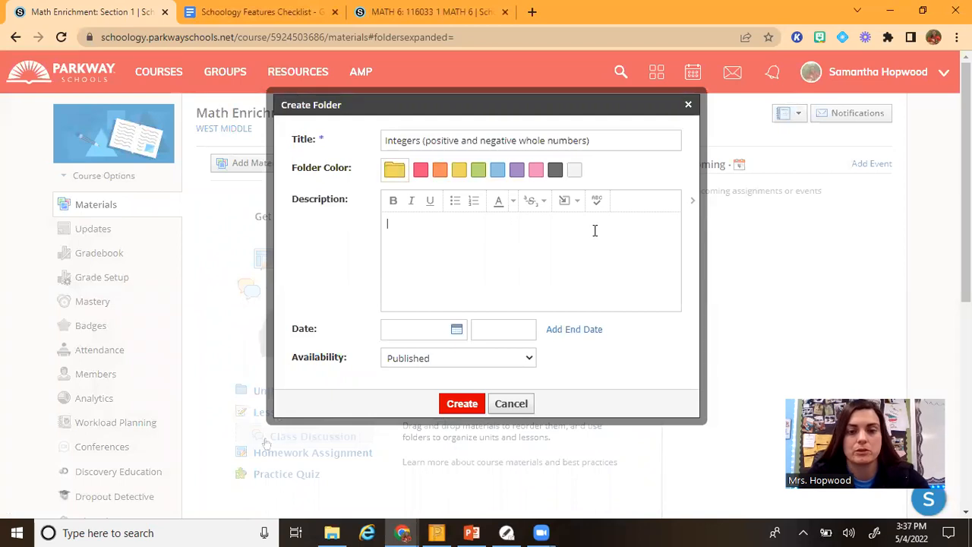
type("an ")
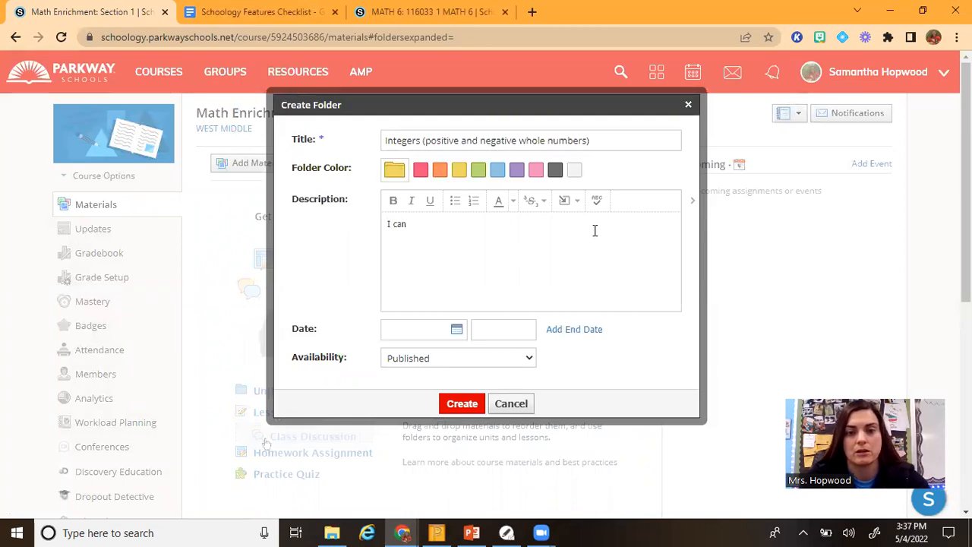
type("add, su")
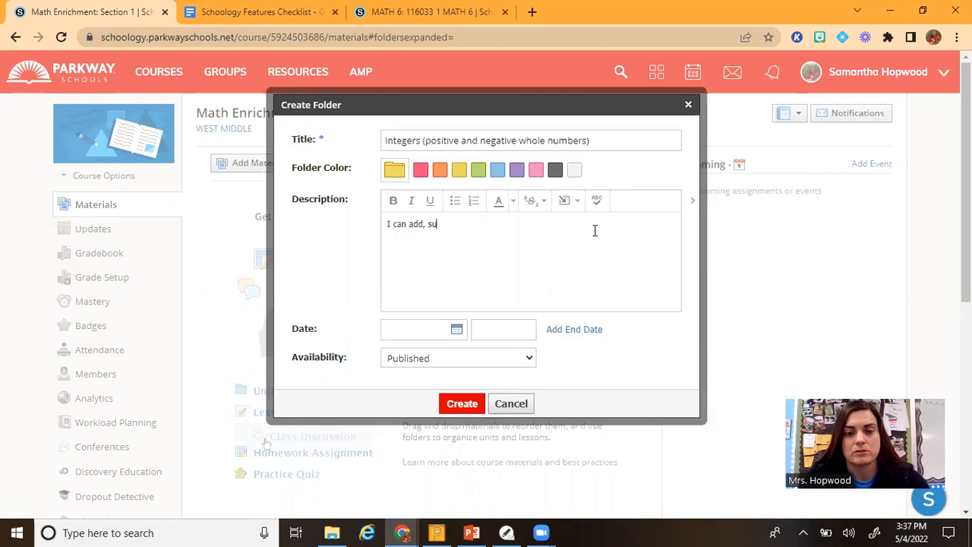
type("btract, m")
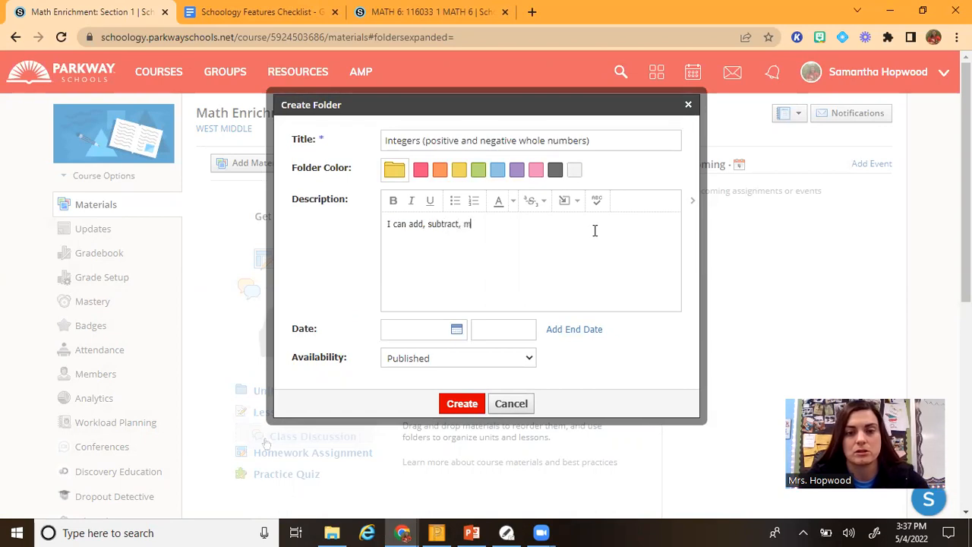
type("ultiply, and divi")
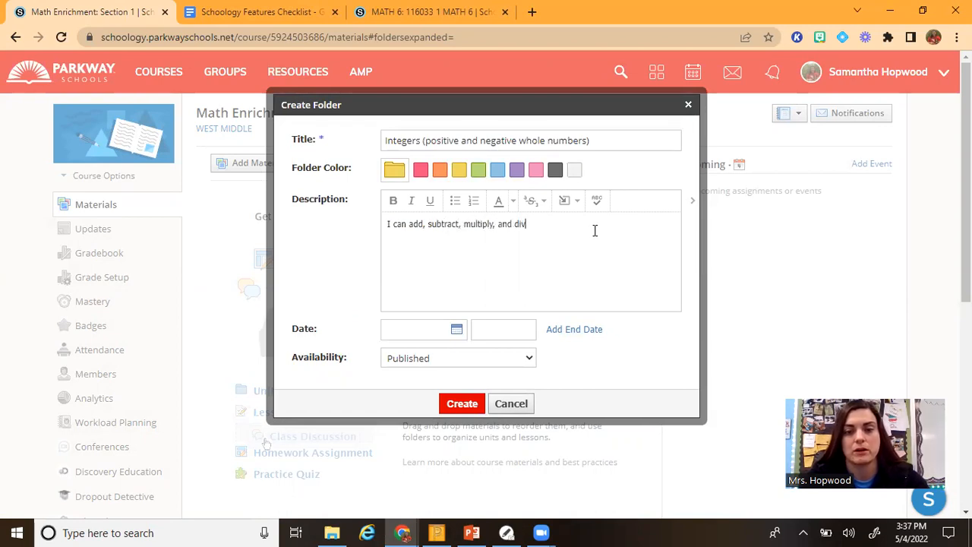
type("d")
key("BackSpace")
type("ide p")
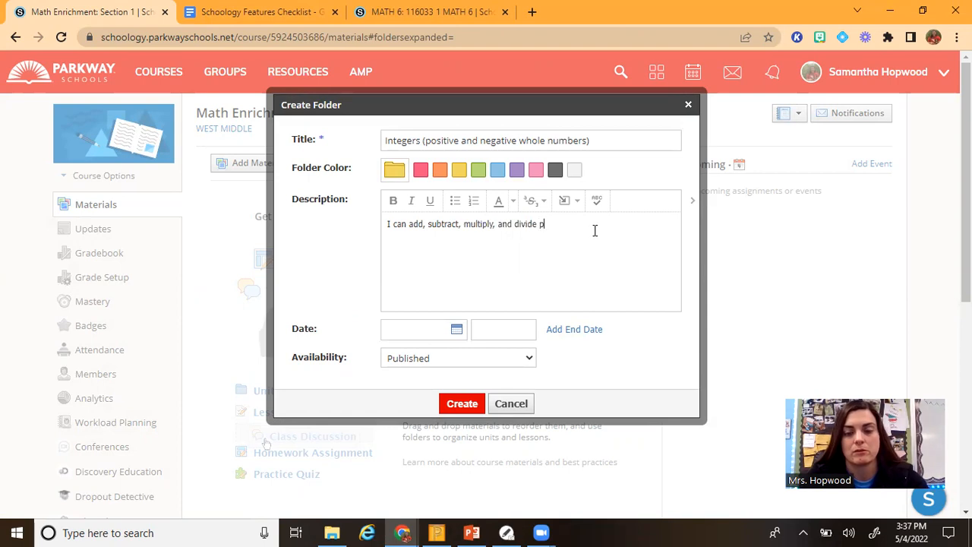
type("ositive and negative numbers.")
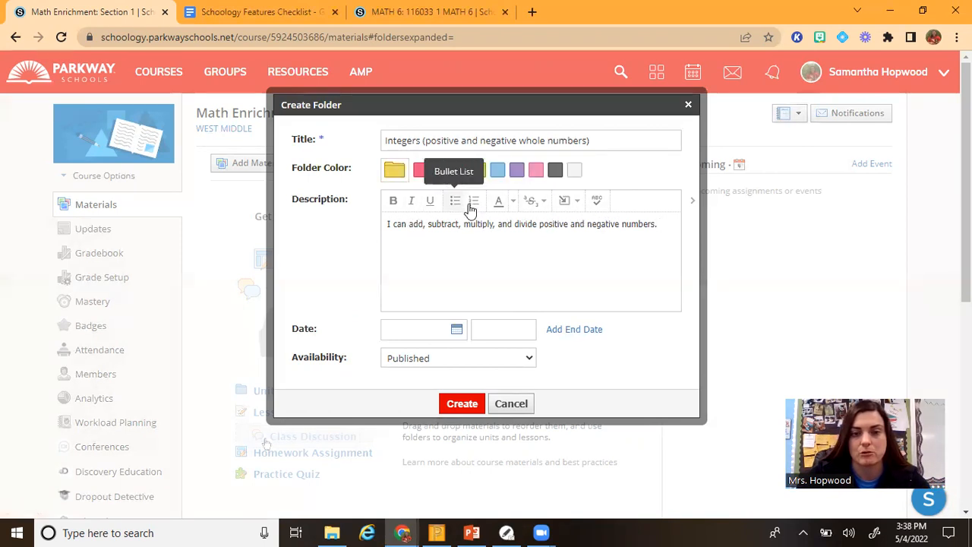
Insert the image file named 1 from the Documents folder below the description text
left_click(576, 207)
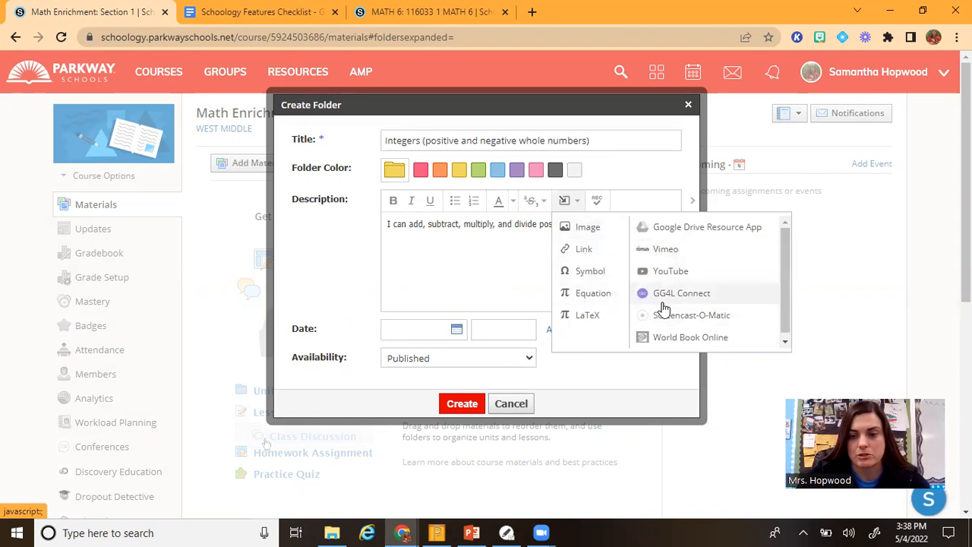
left_click(588, 226)
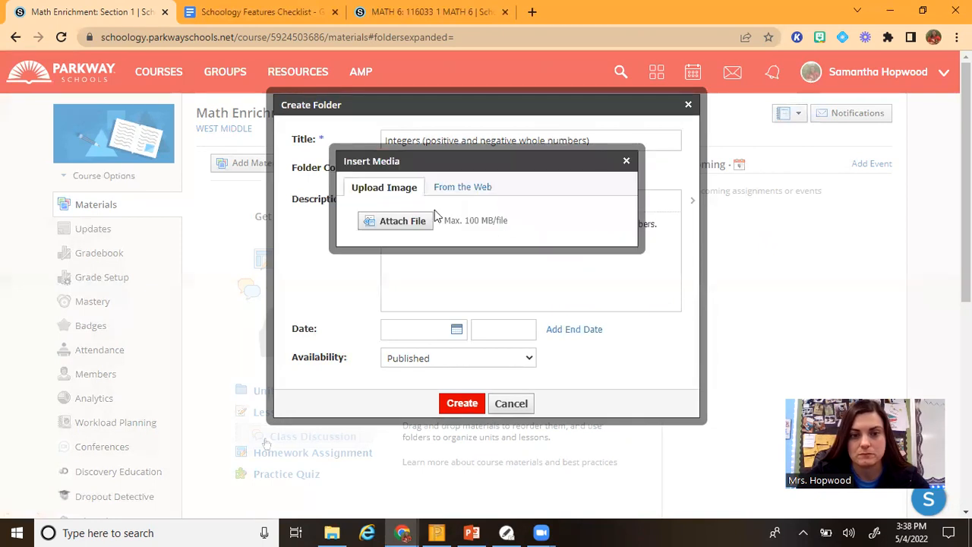
left_click(391, 225)
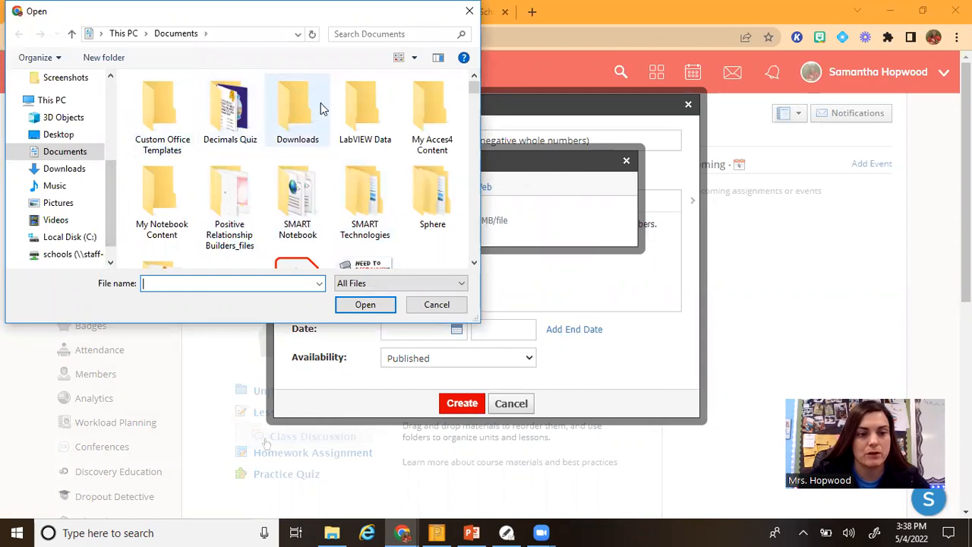
left_click(369, 35)
type("1")
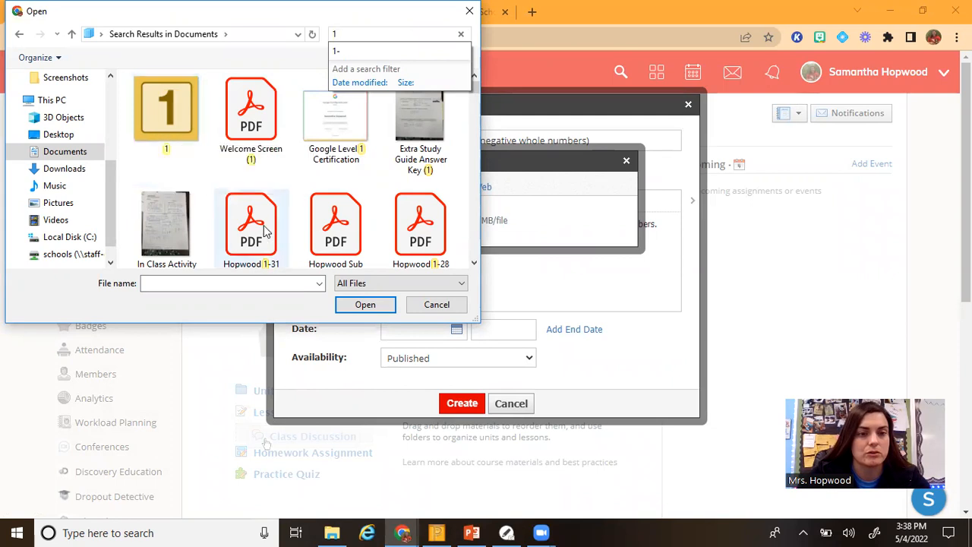
double_click(166, 122)
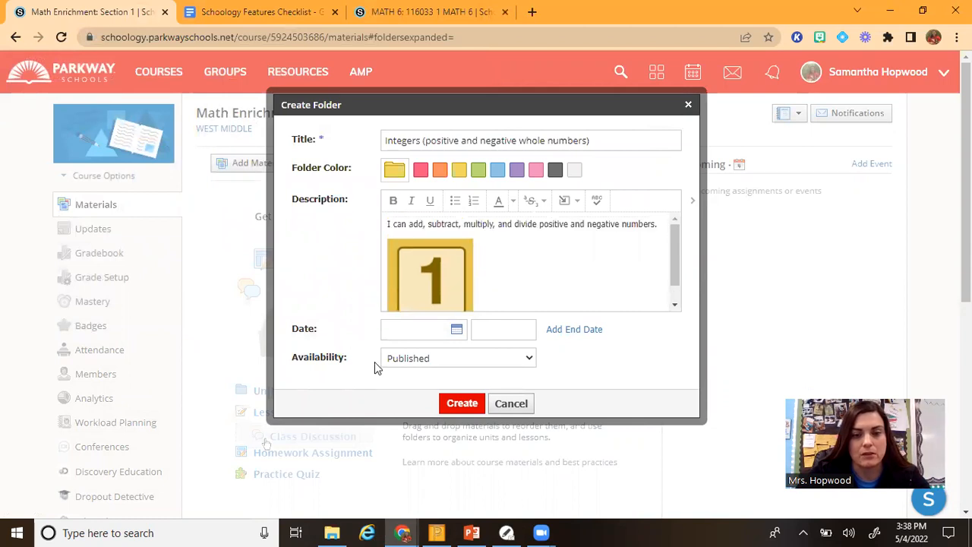
scroll(404, 297, "down", 1)
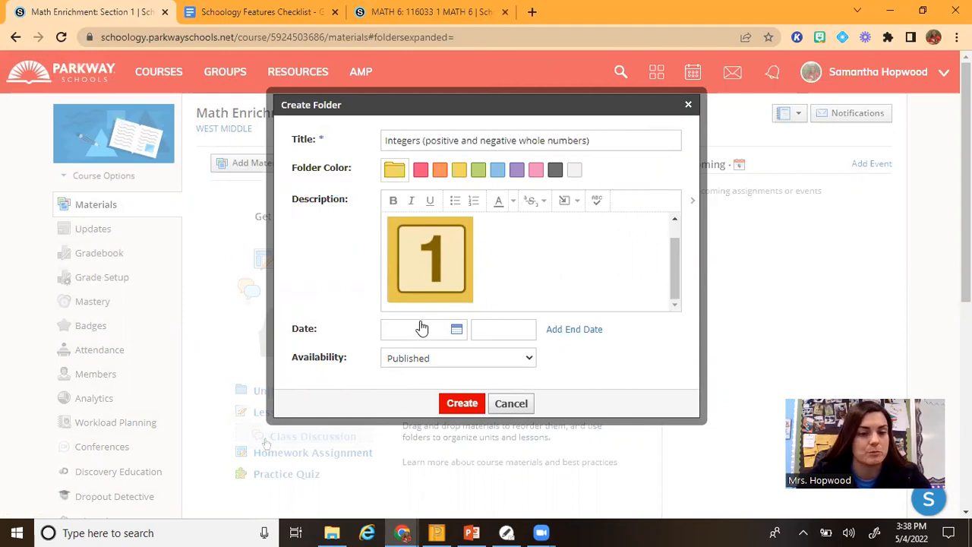
Set the folder's start date to 5/05/22 at 08:00AM and check the available publishing options
left_click(459, 335)
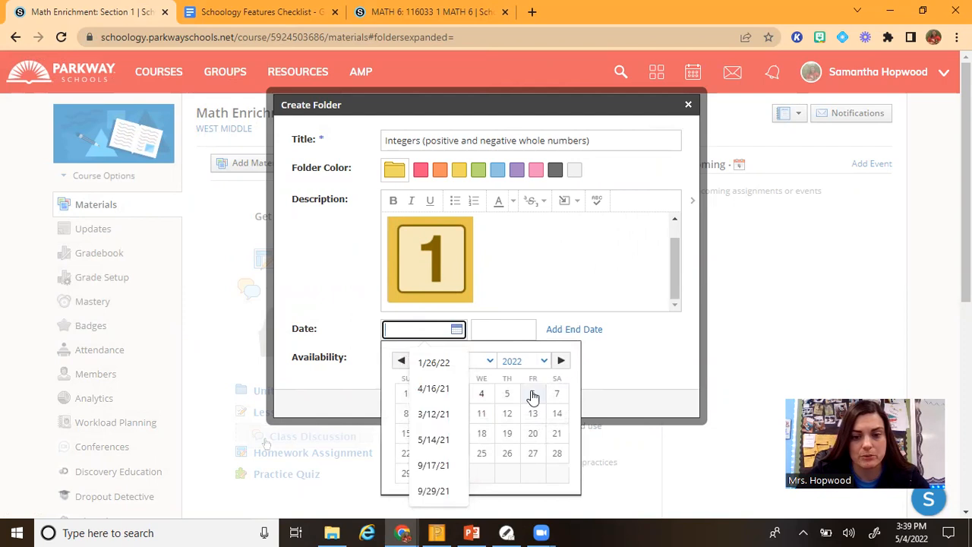
left_click(507, 395)
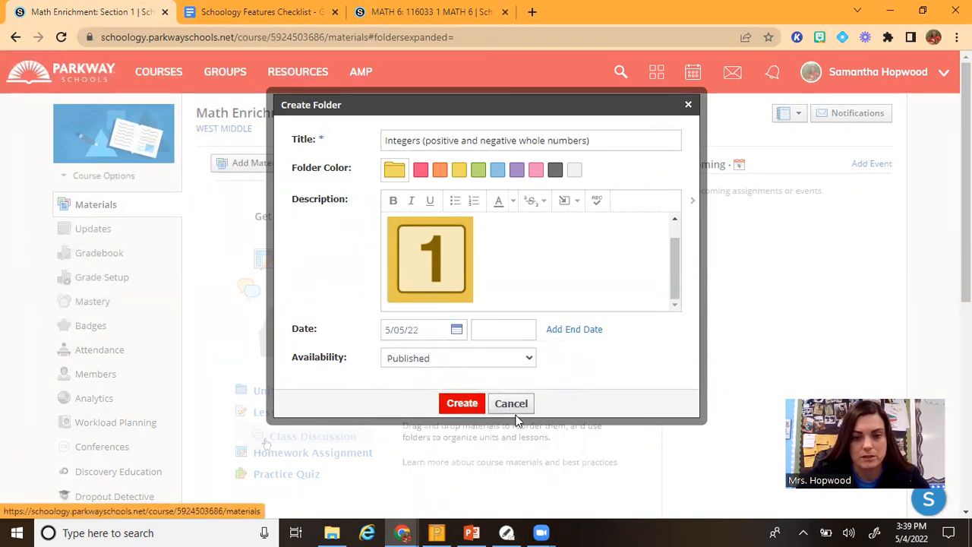
left_click(457, 338)
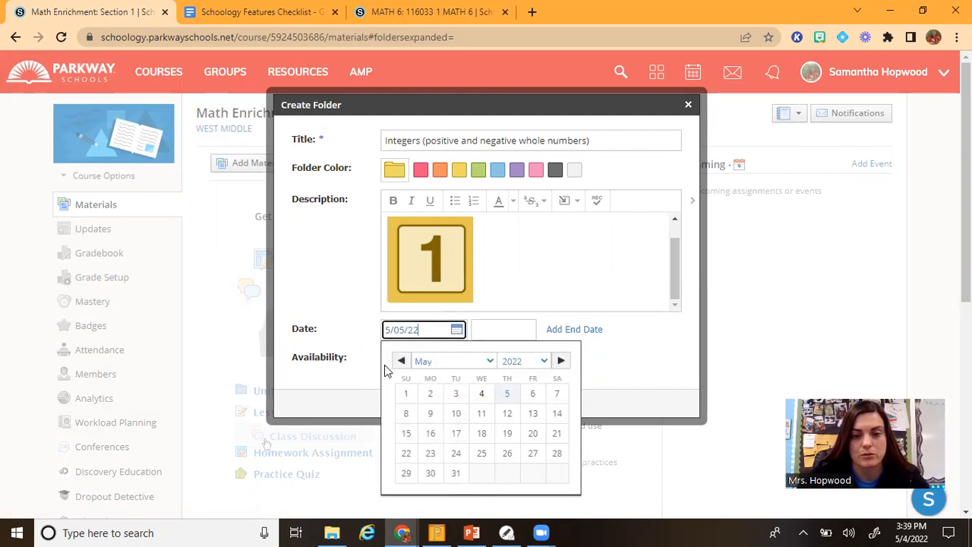
left_click(326, 306)
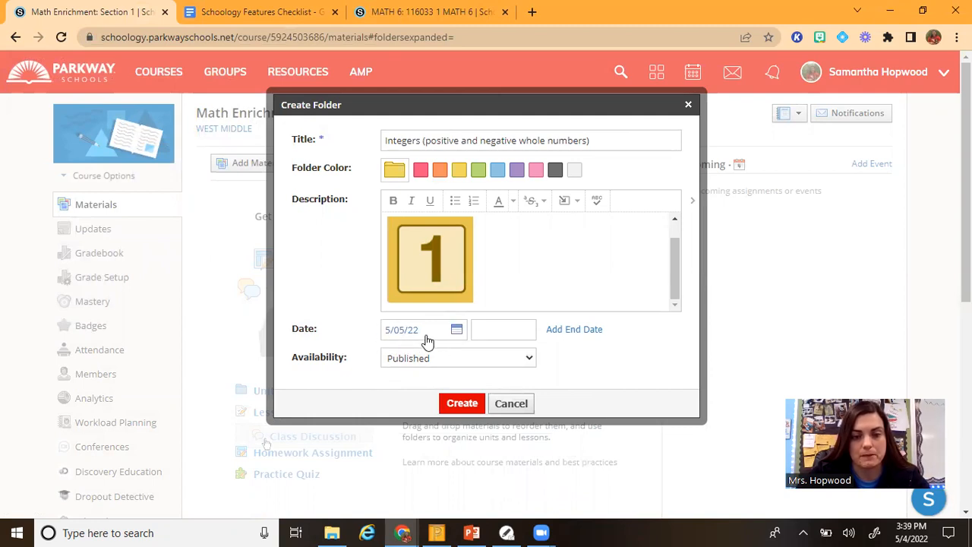
left_click(515, 332)
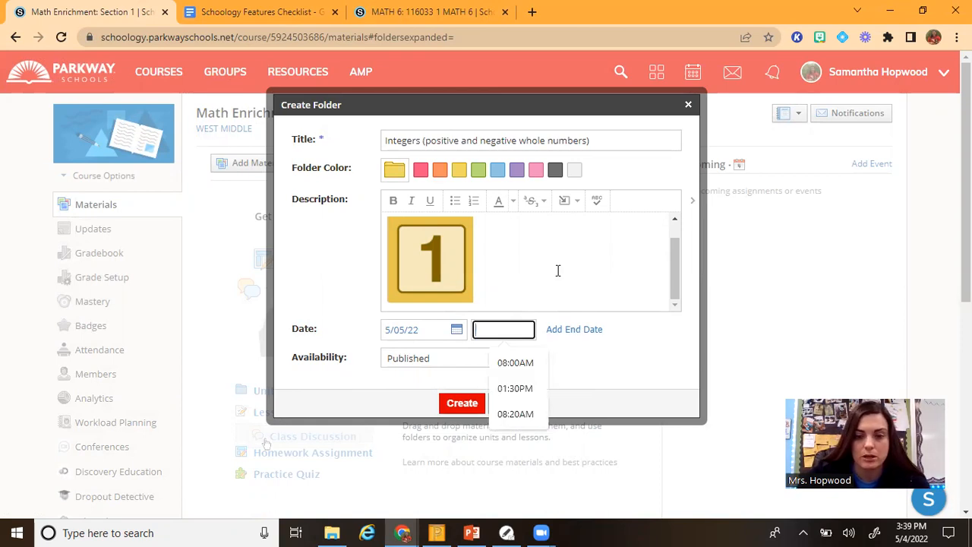
left_click(521, 371)
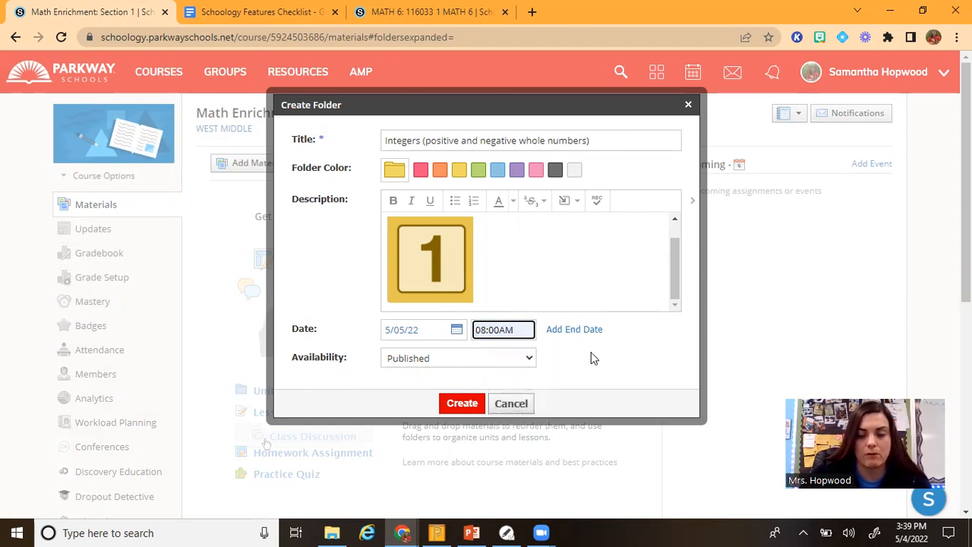
left_click(529, 363)
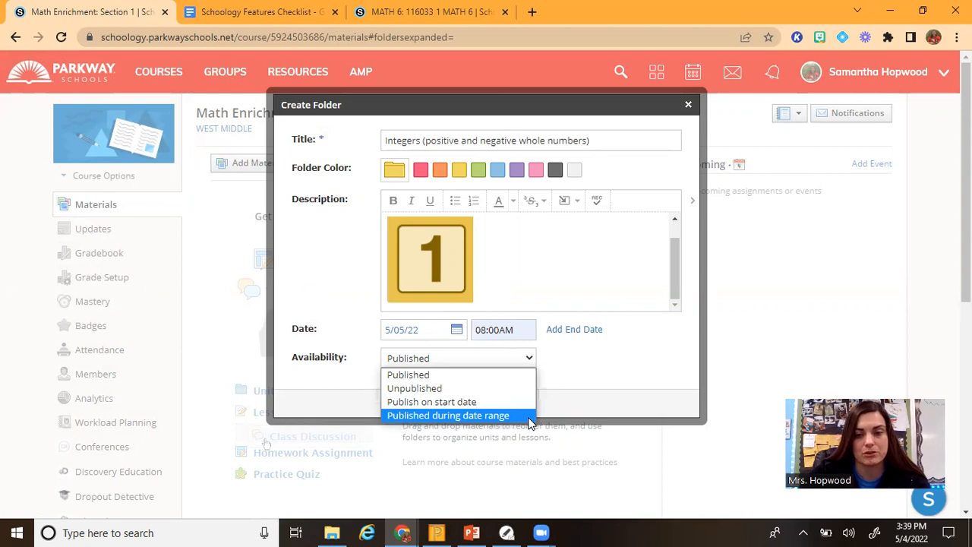
left_click(571, 397)
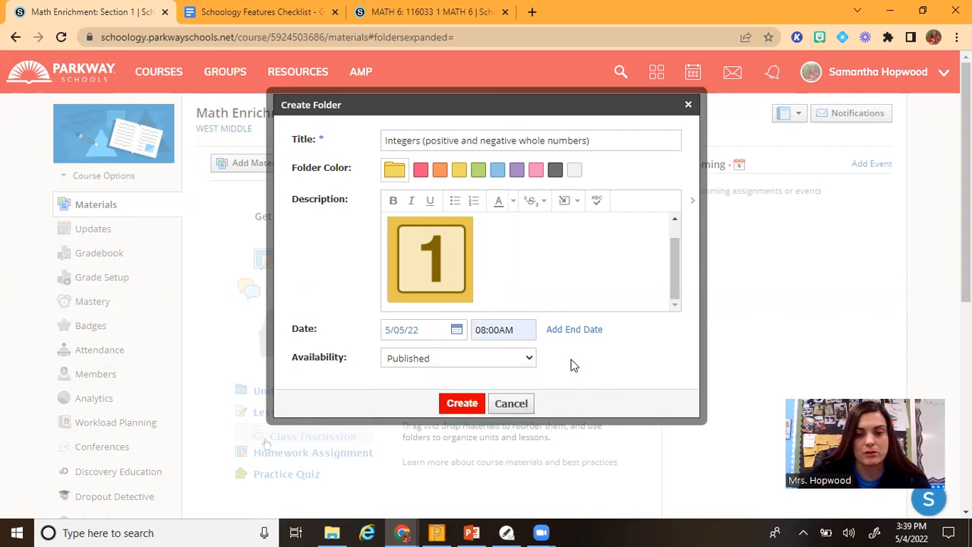
Add an end date of 5/09/22 at 08:00AM to the folder
left_click(577, 329)
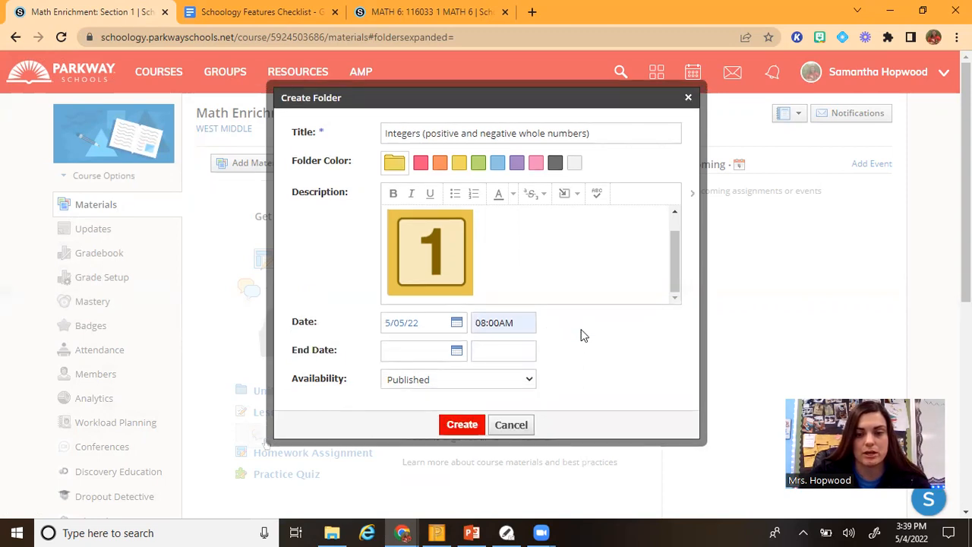
left_click(456, 352)
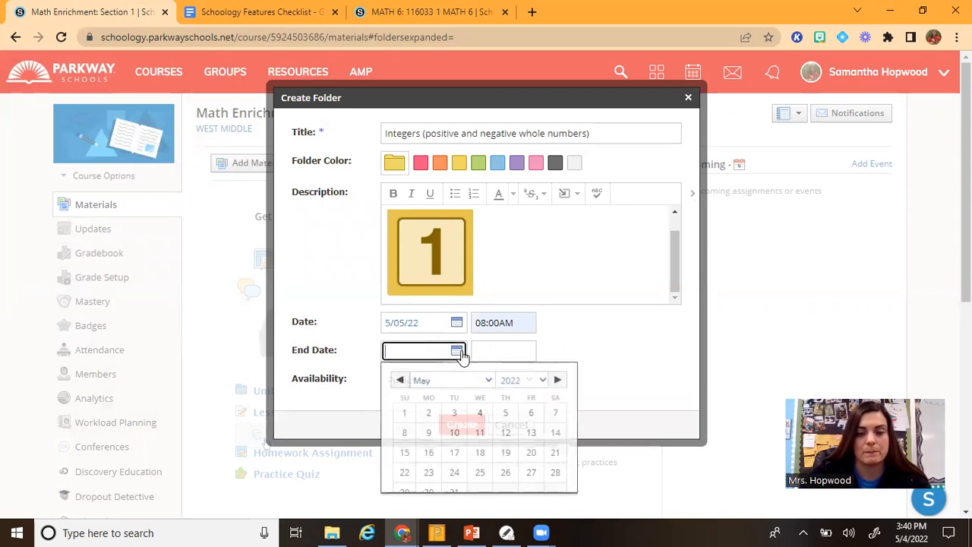
left_click(430, 435)
left_click(514, 350)
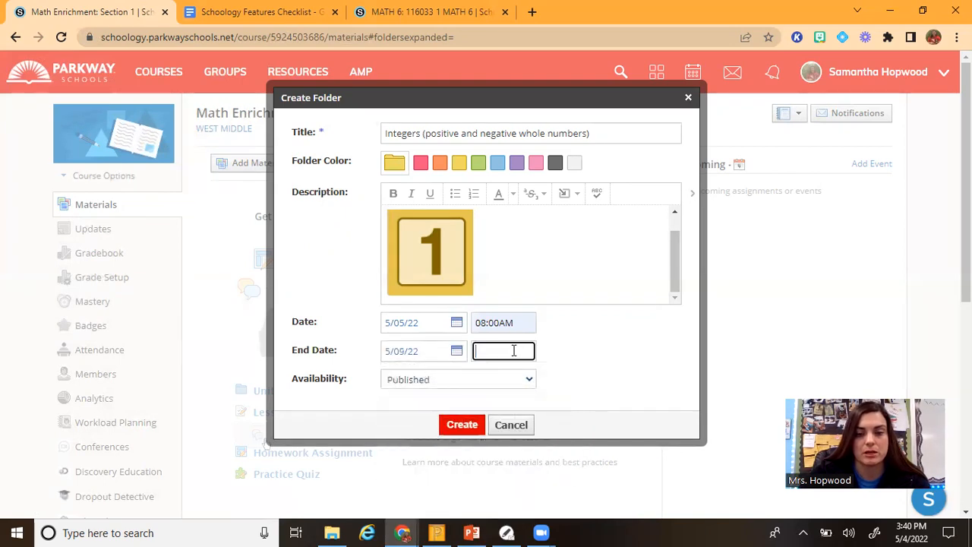
type("08:00AM")
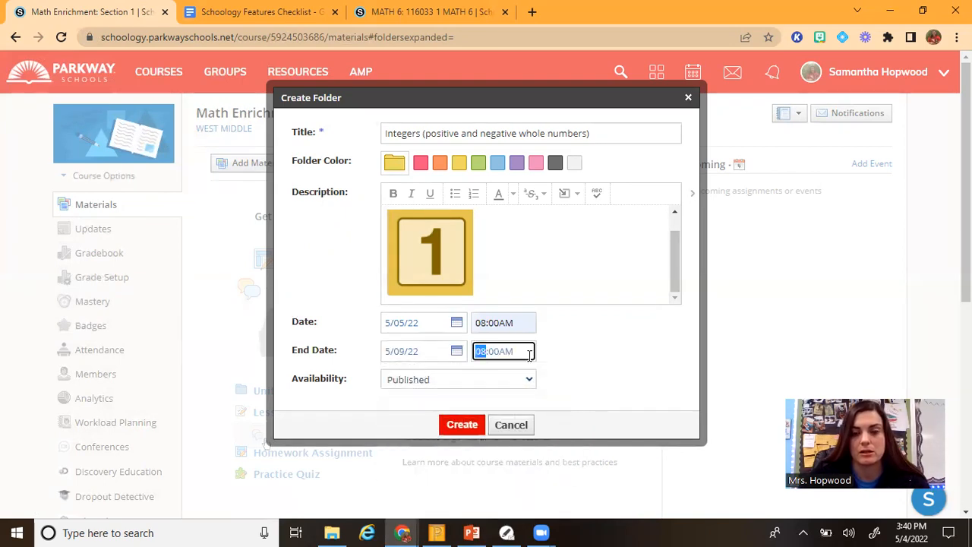
left_click(587, 336)
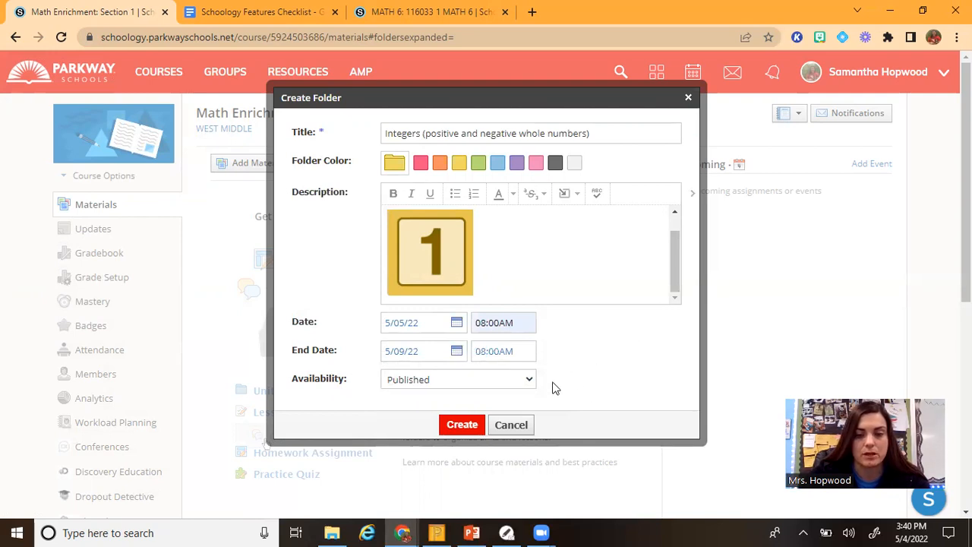
Clear the folder's start date and start time
left_click(430, 354)
left_click(611, 339)
left_click(445, 325)
left_click_drag(434, 324, 384, 323)
key("BackSpace")
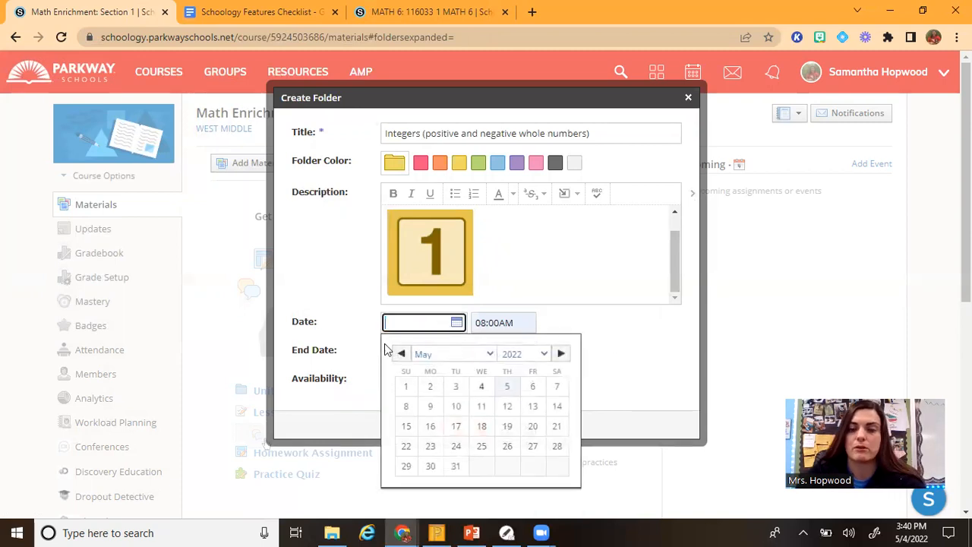
left_click(504, 323)
left_click(528, 322)
left_click_drag(512, 323, 473, 330)
left_click(513, 324)
key("BackSpace")
Clear the folder's end date and end time
left_click(504, 351)
left_click_drag(518, 351, 474, 352)
key("BackSpace")
left_click(451, 354)
key("BackSpace")
key("BackSpace")
key("BackSpace")
key("BackSpace")
key("BackSpace")
key("BackSpace")
key("BackSpace")
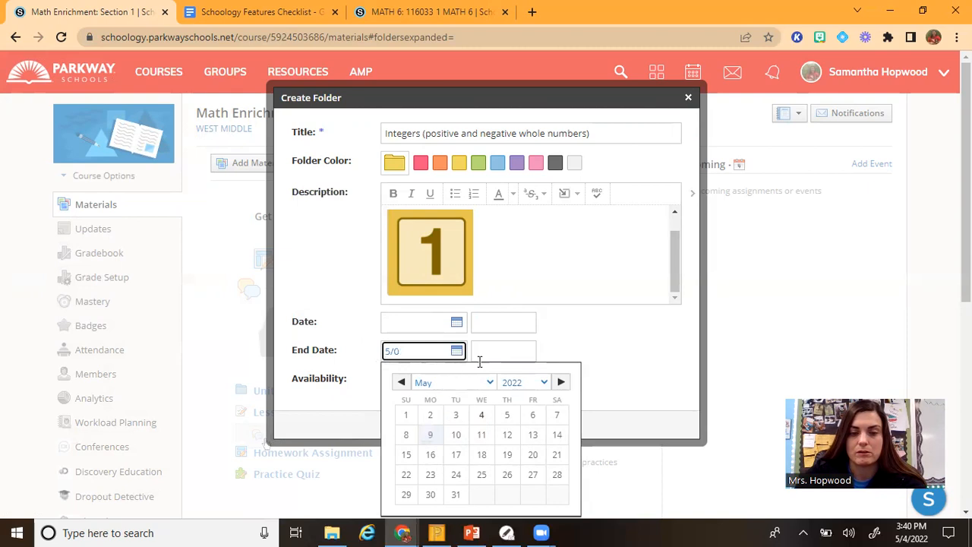
left_click(668, 390)
Keep the folder's availability as Published and create the folder
left_click(490, 384)
left_click(477, 398)
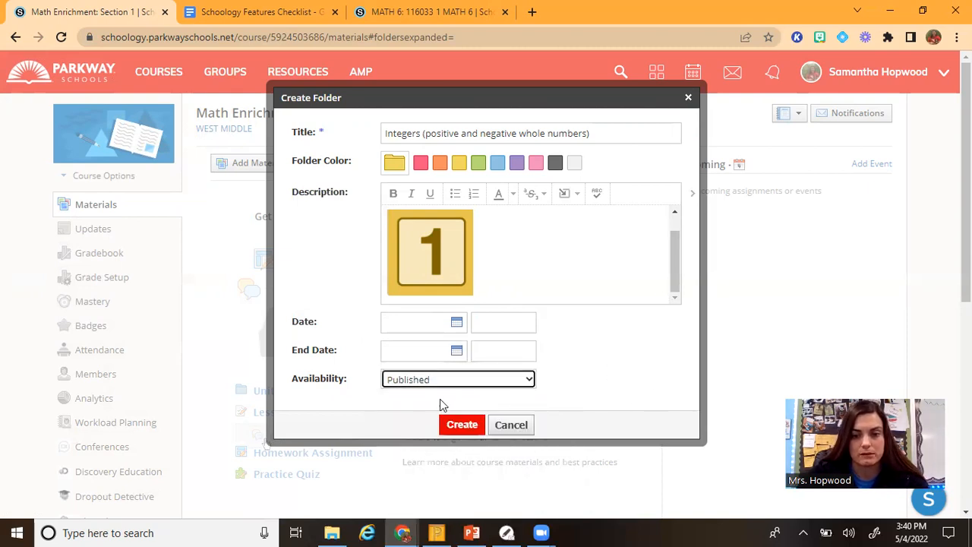
left_click(473, 427)
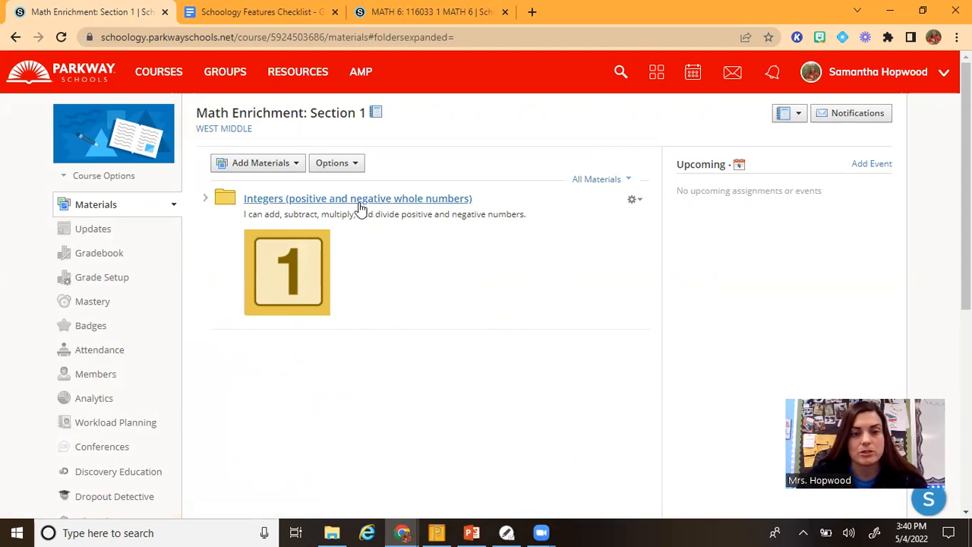
Create a published yellow folder titled "Adding and Subtracting Integers" in the Math Enrichment course materials
left_click(300, 168)
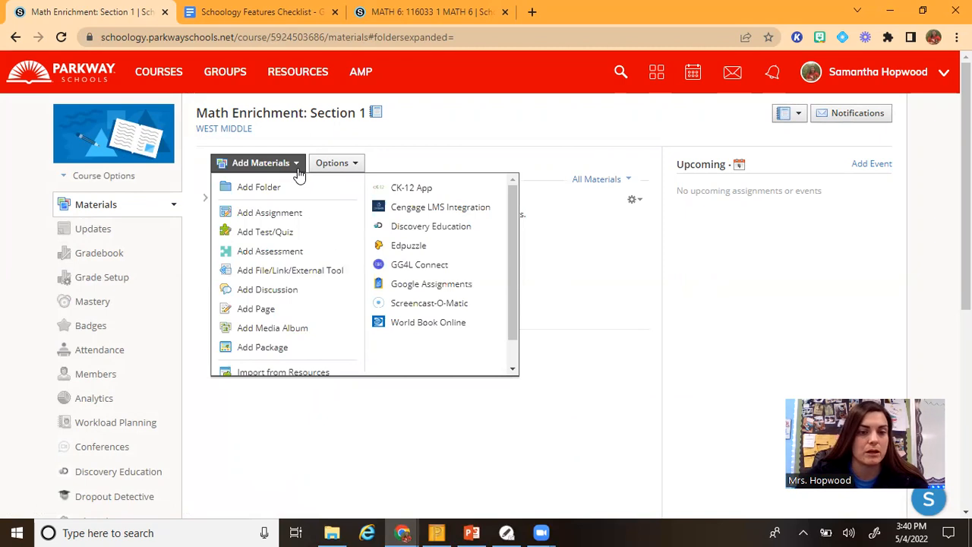
left_click(275, 187)
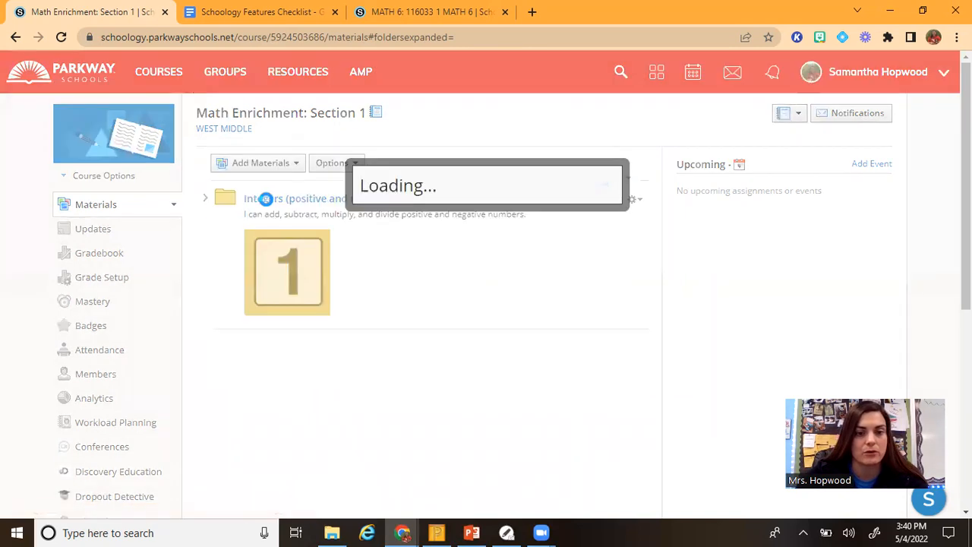
left_click(459, 169)
left_click(438, 138)
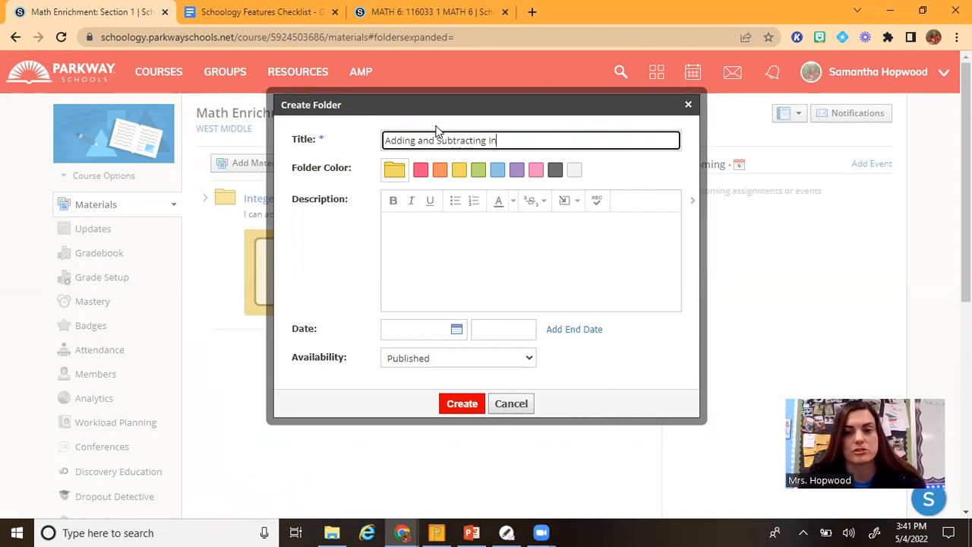
left_click(523, 243)
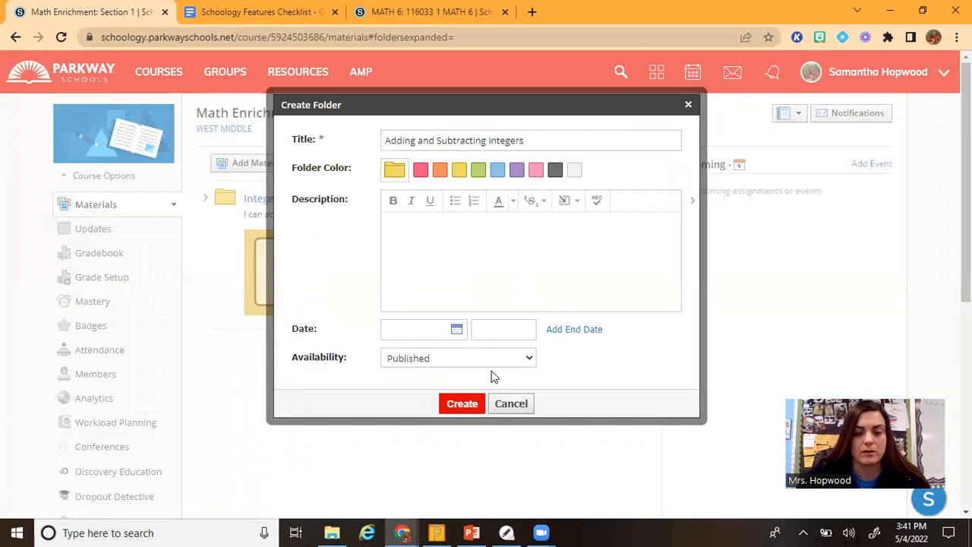
left_click(461, 403)
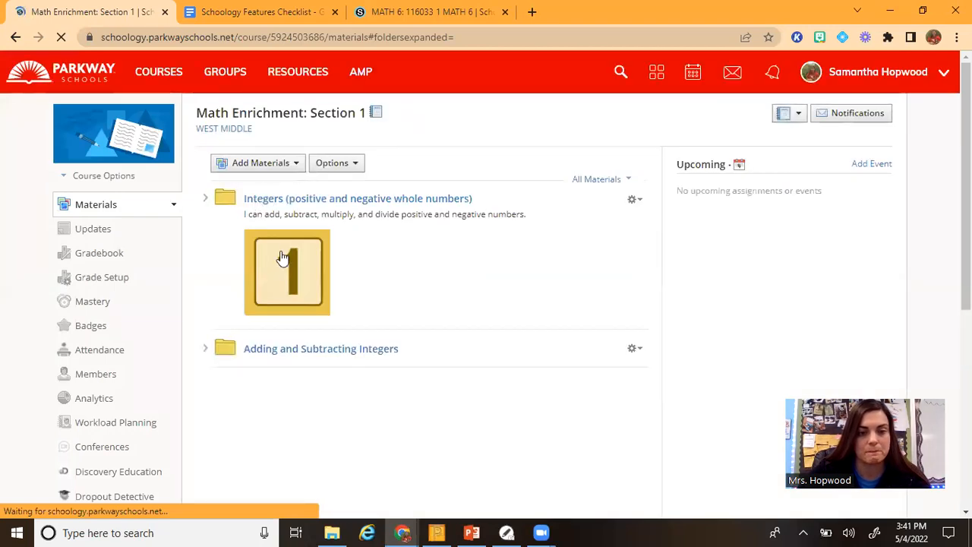
left_click(282, 164)
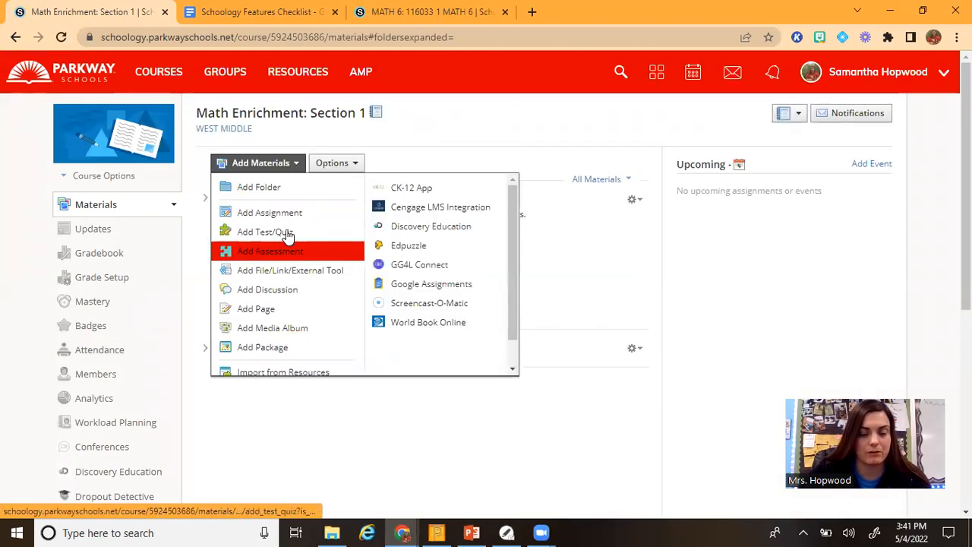
left_click(292, 271)
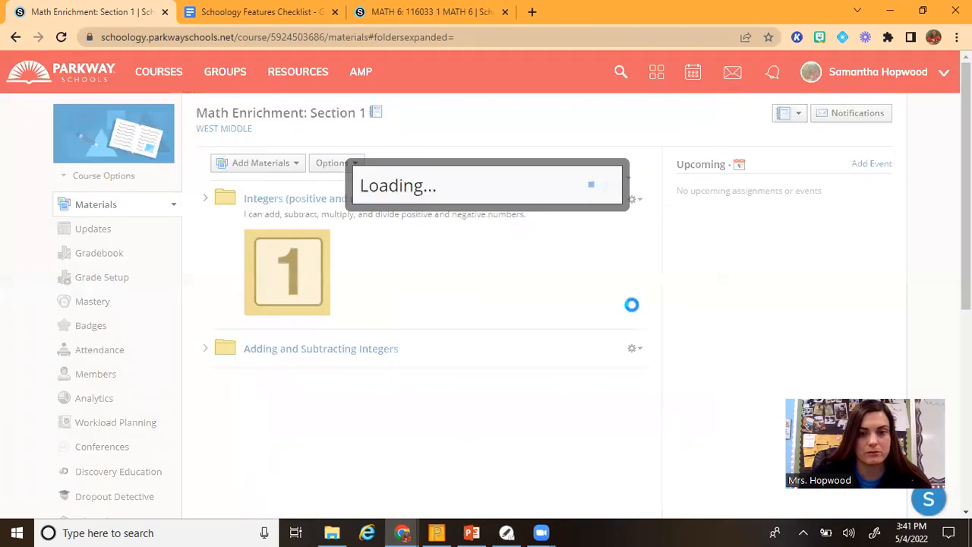
left_click(694, 166)
Create a published yellow folder titled "Multiplying and Dividing Integers" with no date in the course materials
left_click(250, 161)
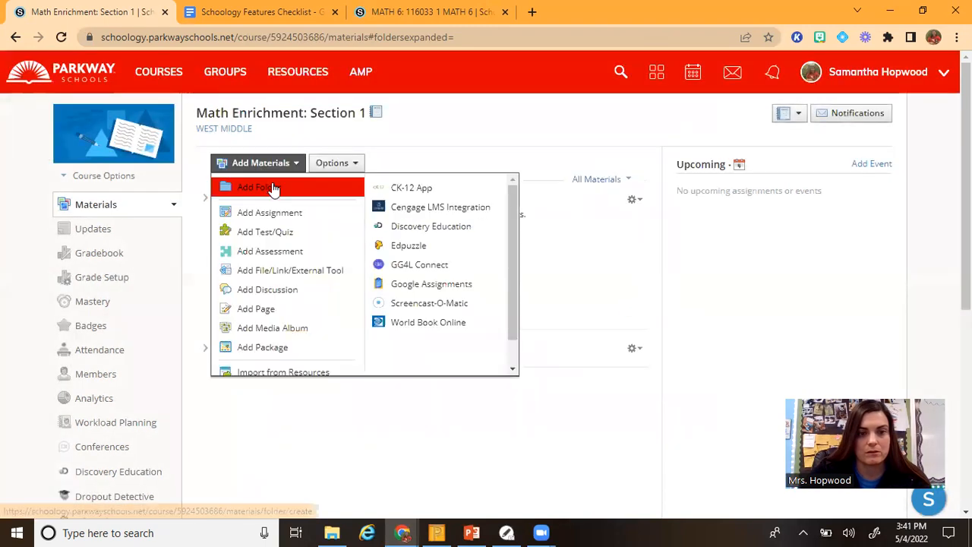
left_click(273, 187)
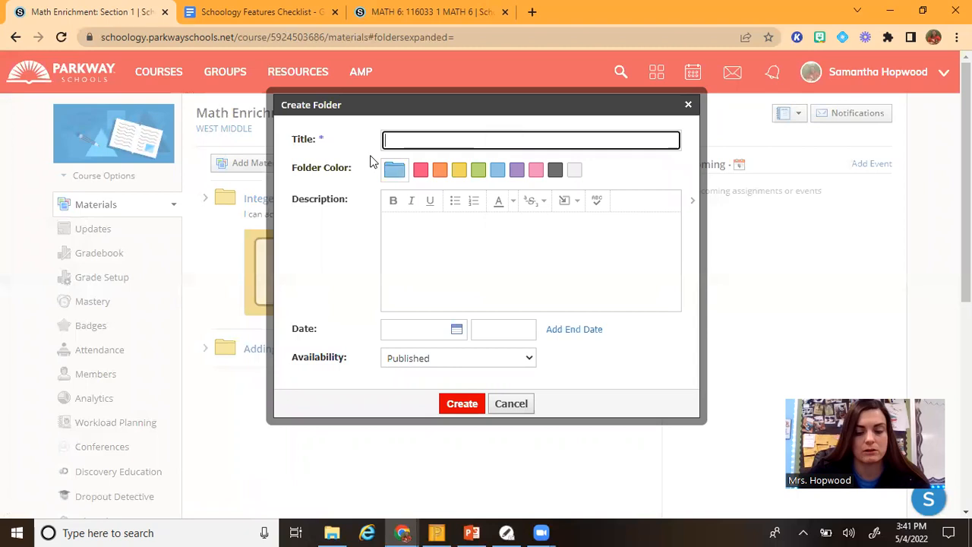
type("Mu")
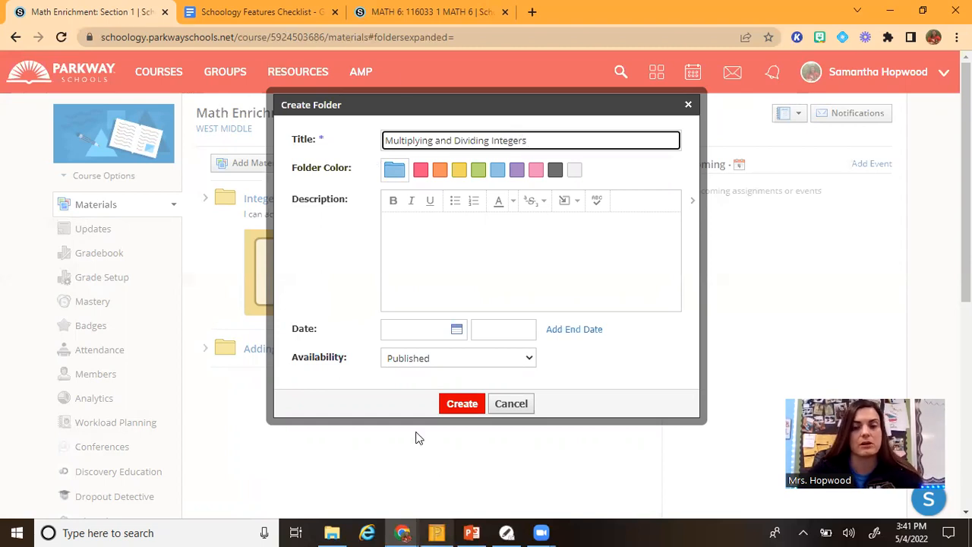
left_click(456, 331)
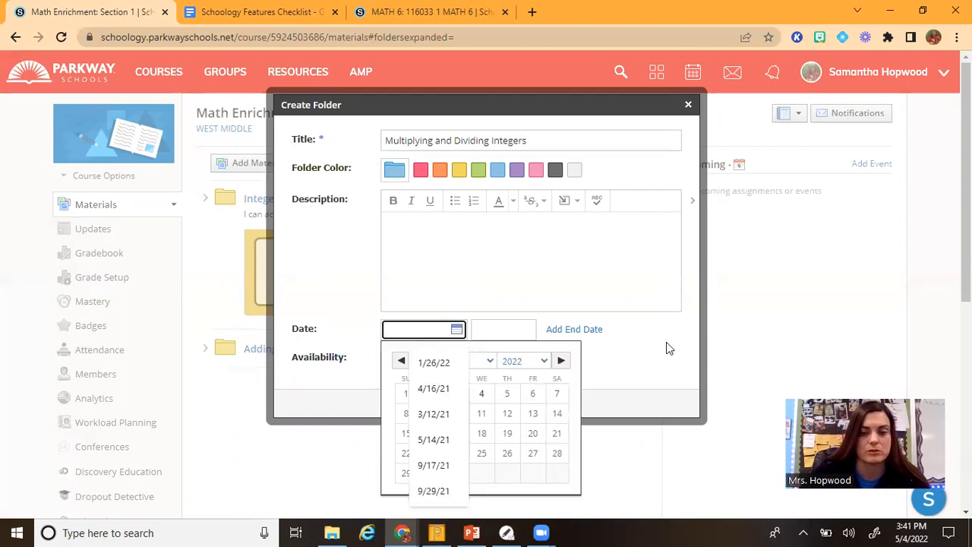
left_click(595, 380)
left_click(459, 170)
left_click(461, 404)
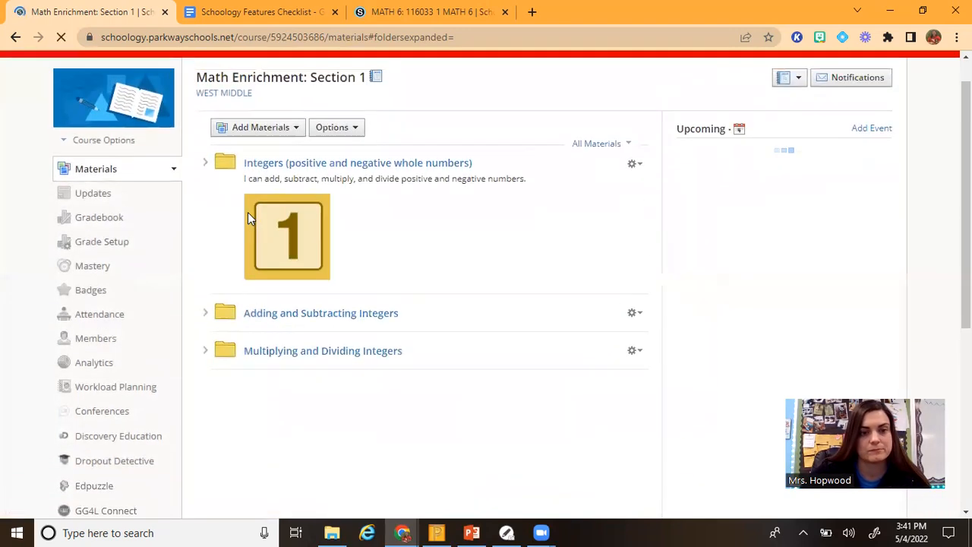
Create a published yellow folder titled "Absolute Value" in the course materials
left_click(266, 162)
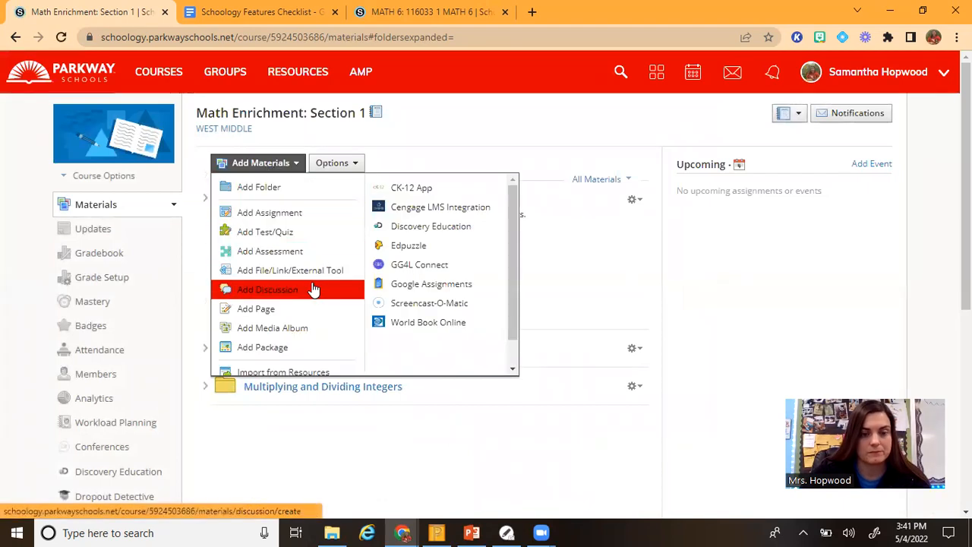
left_click(282, 187)
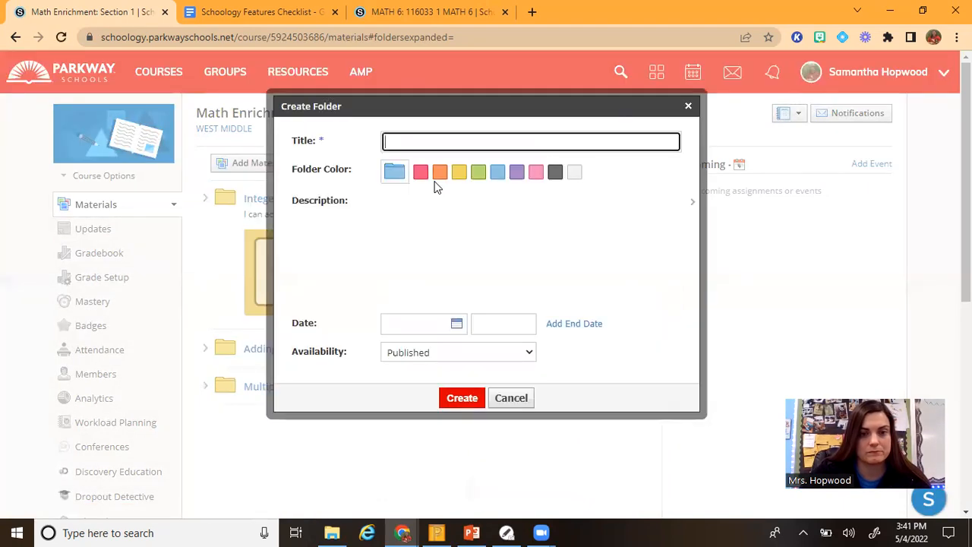
left_click(460, 172)
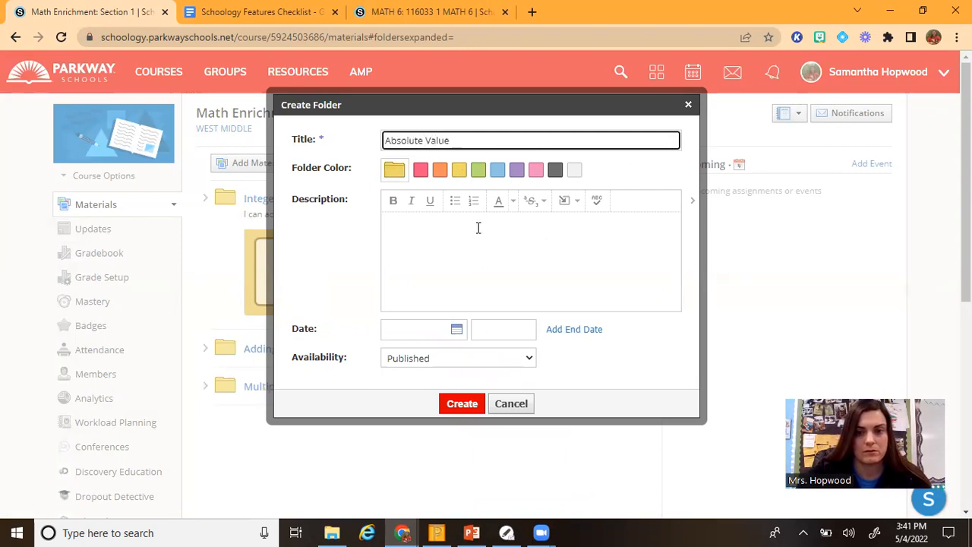
left_click(465, 407)
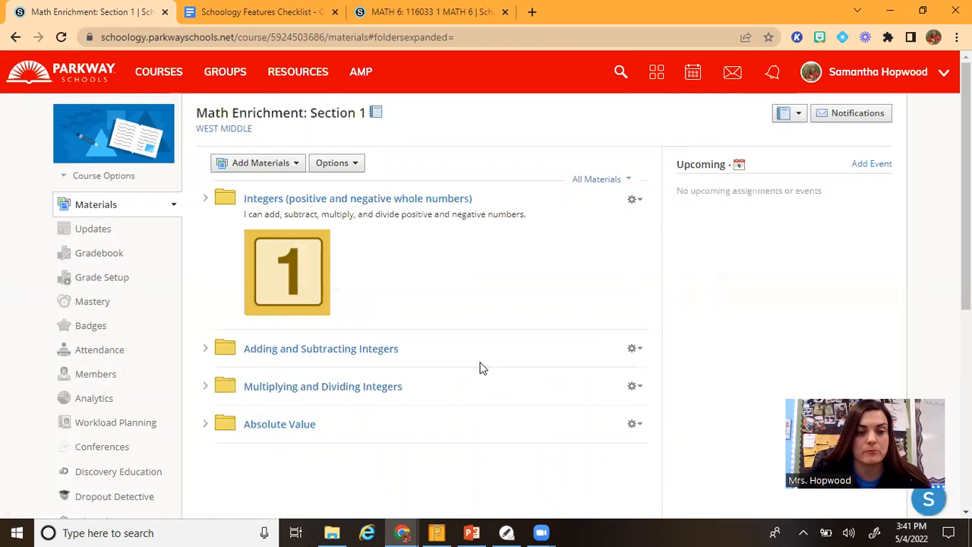
Move the Adding and Subtracting Integers, Multiplying and Dividing Integers, and Absolute Value folders into the Integers folder, keeping that order
scroll(480, 368, "down", 1)
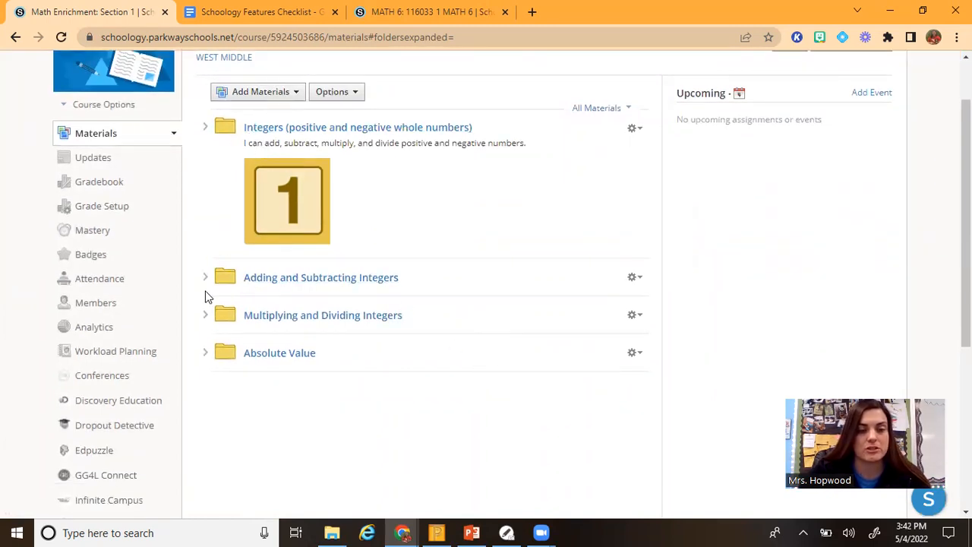
left_click_drag(228, 272, 230, 174)
left_click_drag(231, 127, 241, 179)
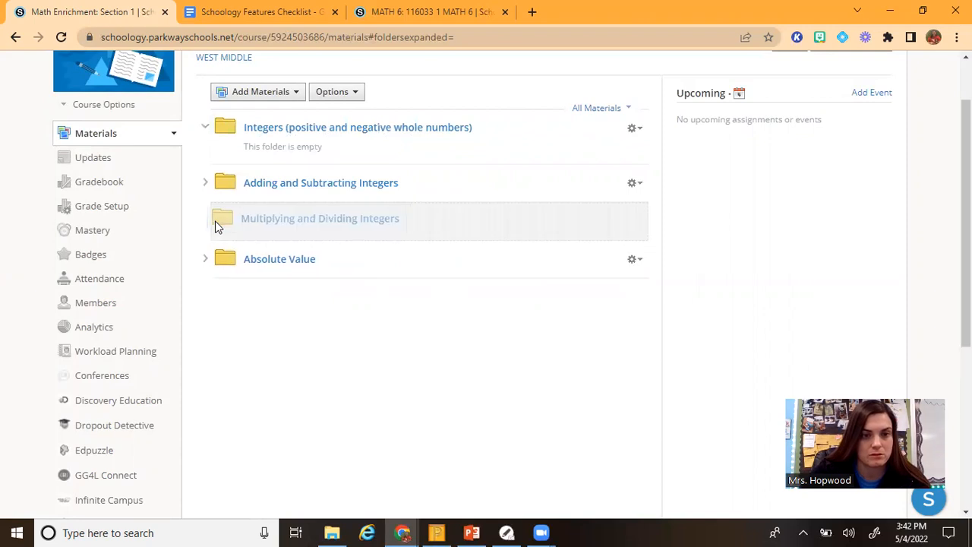
left_click_drag(233, 189, 280, 168)
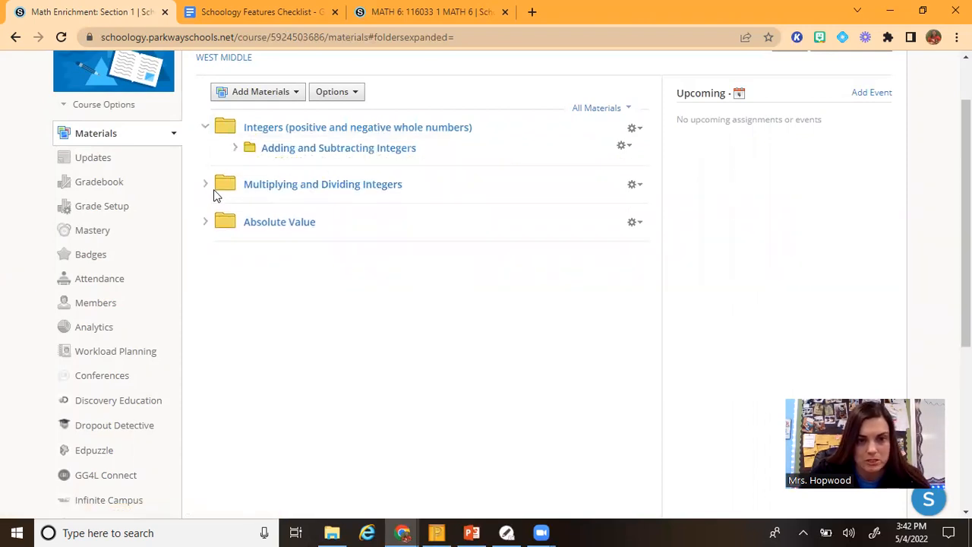
left_click_drag(260, 186, 251, 164)
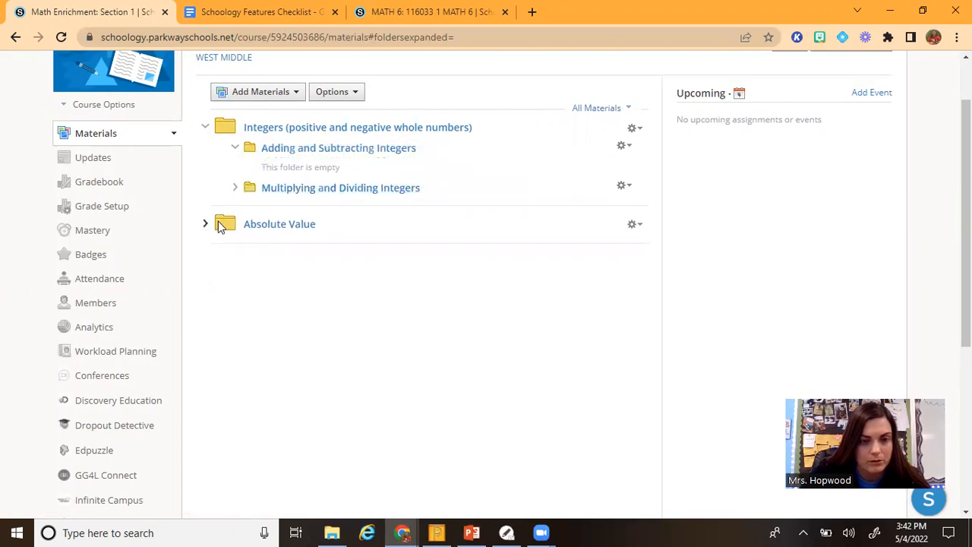
mouse_move(271, 227)
left_mouse_down()
mouse_move(254, 207)
mouse_move(264, 197)
mouse_move(234, 203)
mouse_move(248, 211)
mouse_move(243, 223)
mouse_move(260, 208)
mouse_move(249, 219)
mouse_move(259, 226)
left_mouse_up()
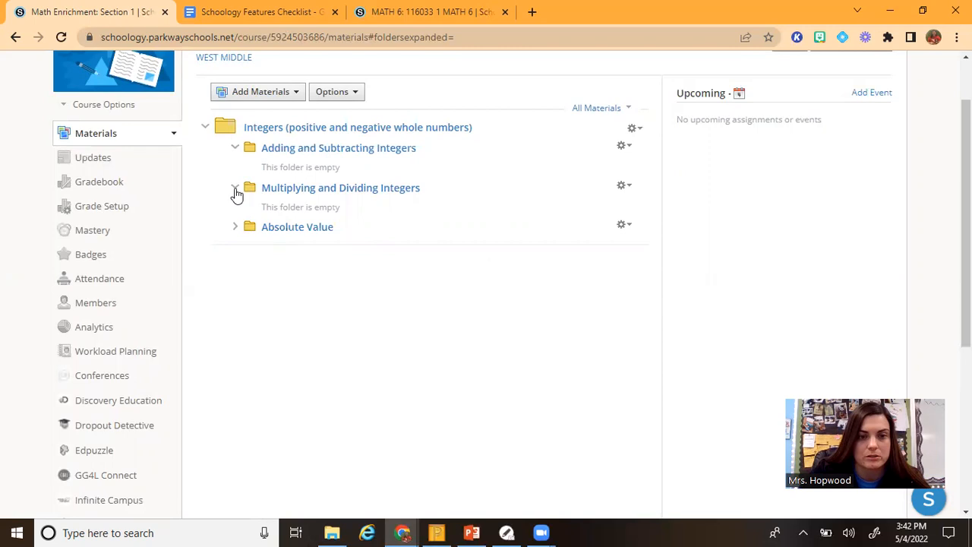
Collapse the Integers folder in the materials list and open the folder on its own page
left_click(208, 130)
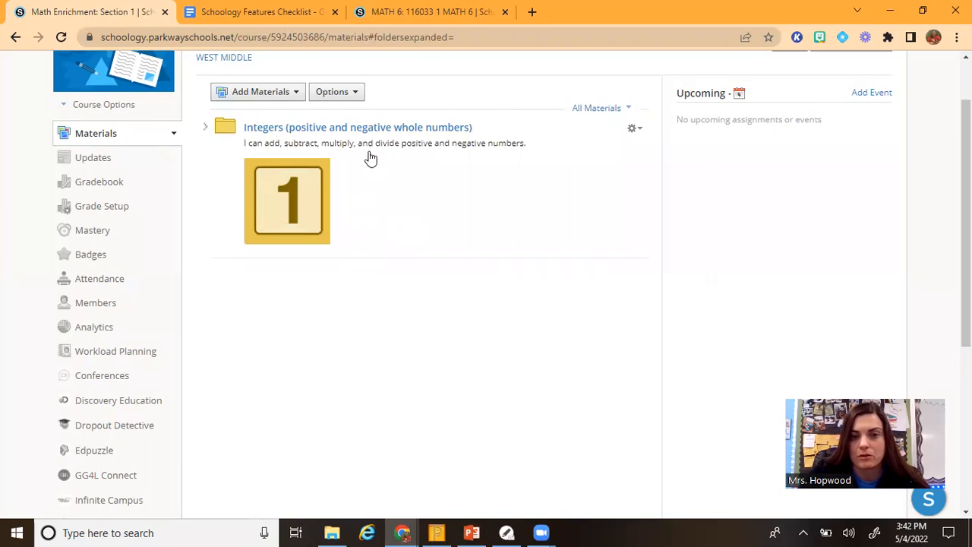
left_click(311, 134)
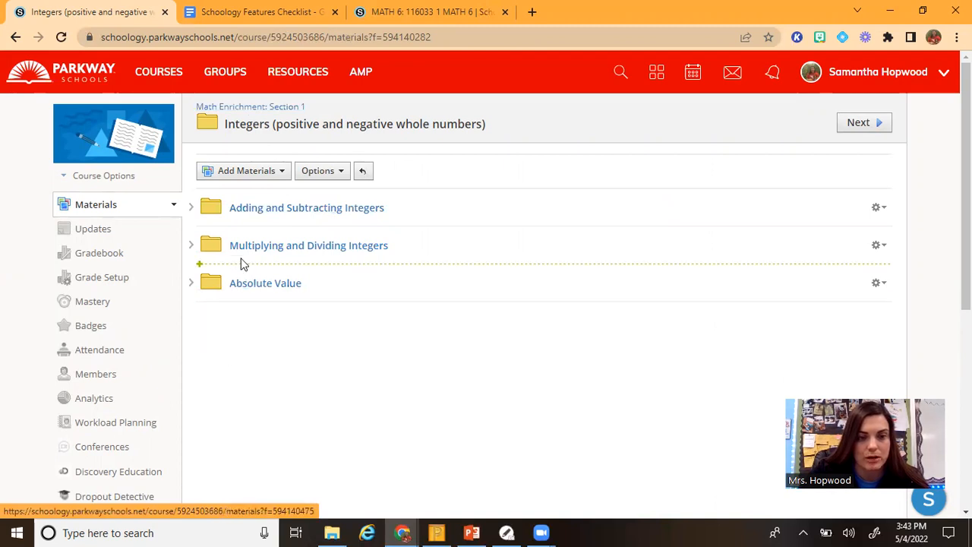
left_click(279, 175)
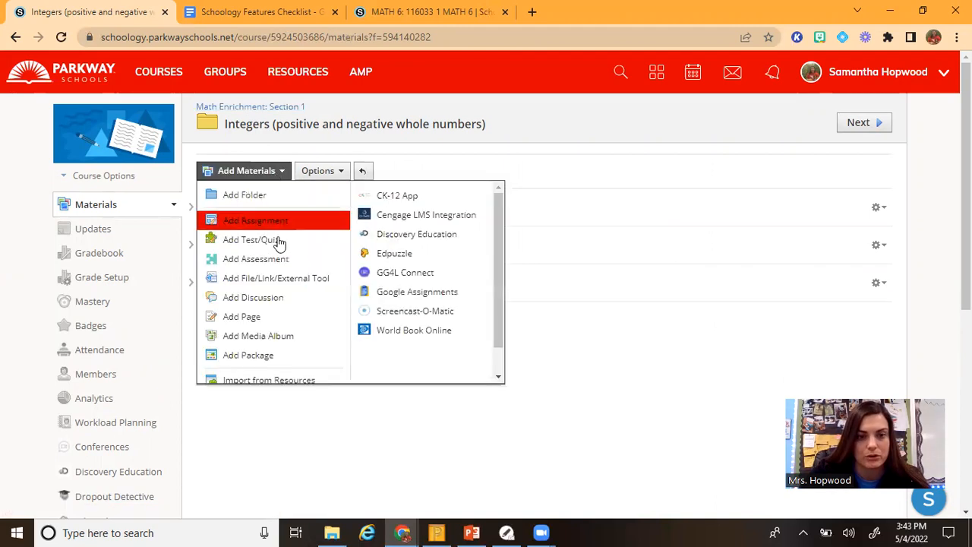
left_click(290, 481)
left_click(255, 181)
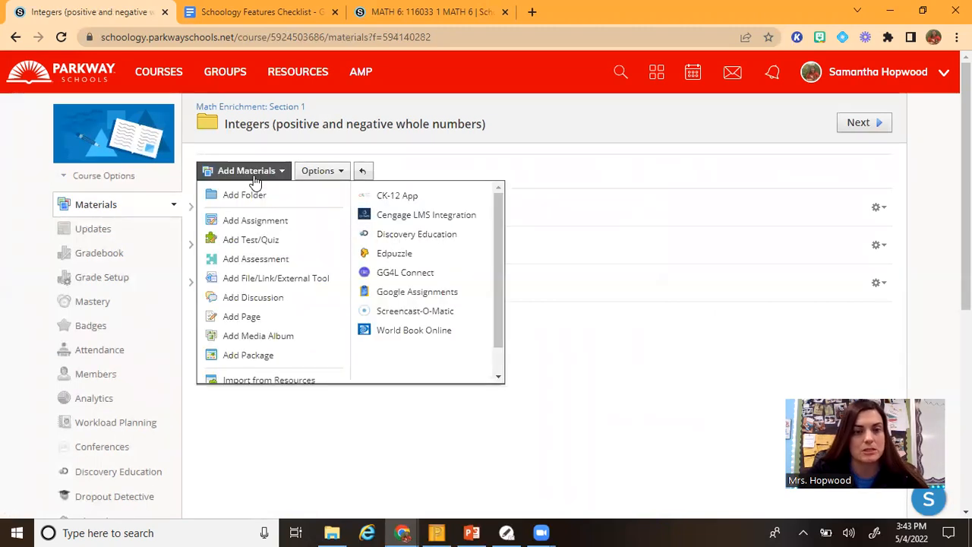
left_click(242, 195)
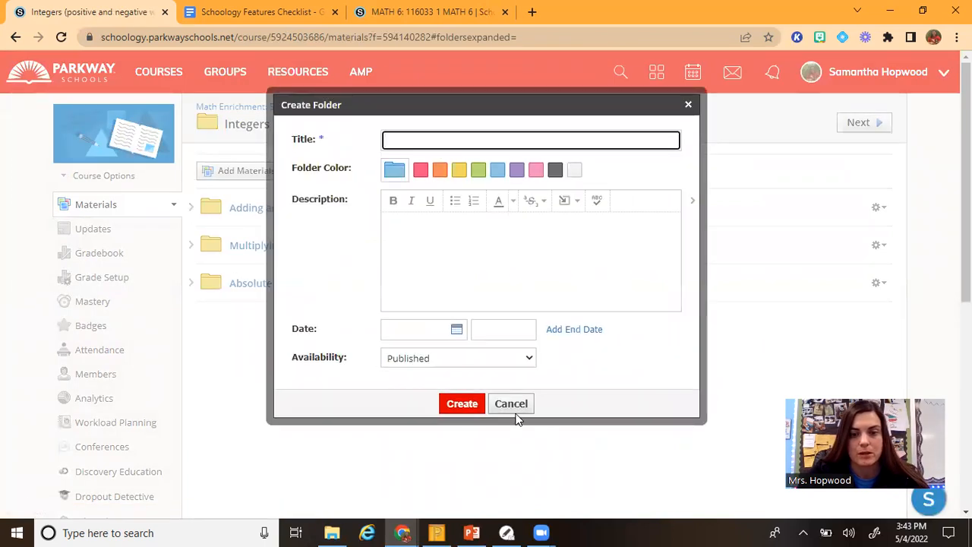
left_click(514, 407)
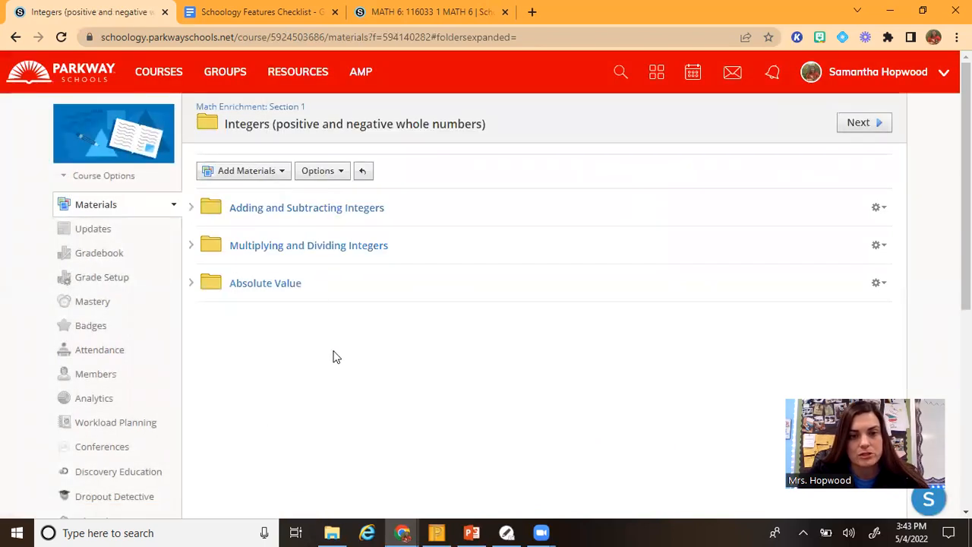